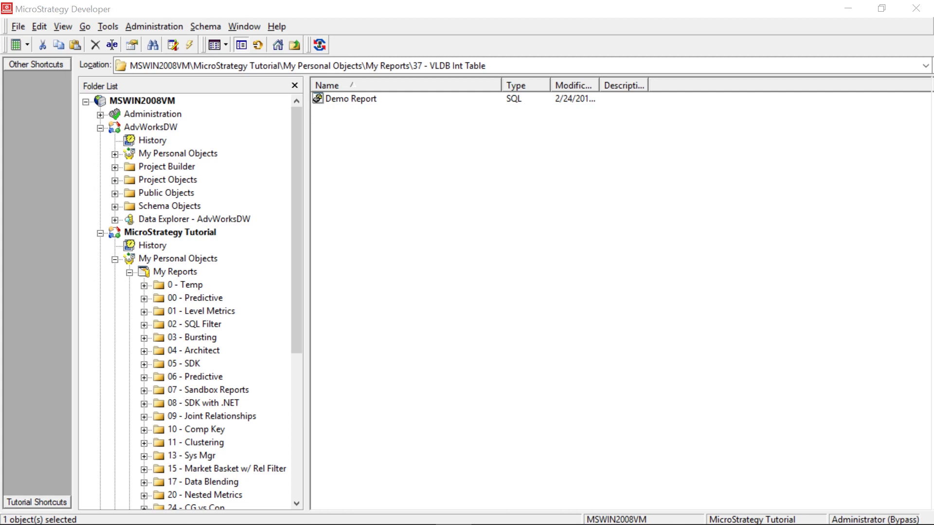
Select Demo Report in the My Reports > 37 - VLDB Int Table folder.
click(346, 99)
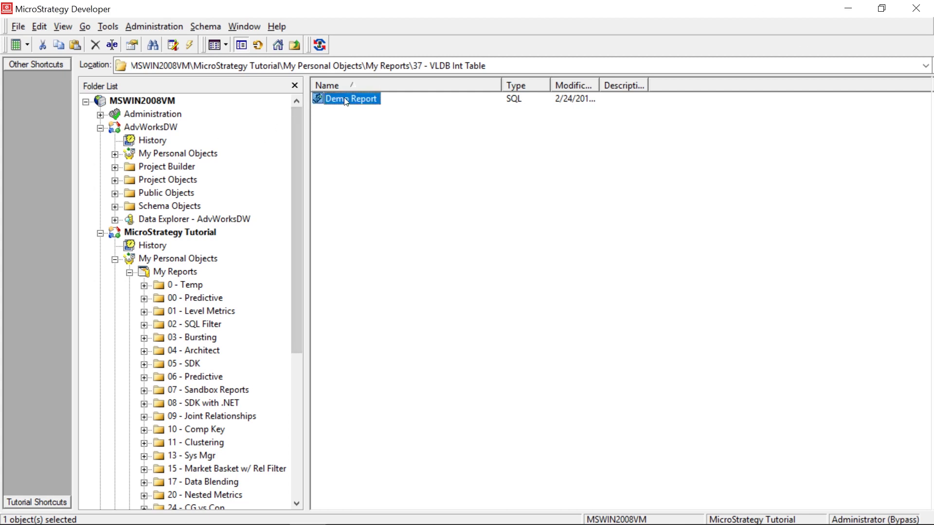
Open the generated SQL for Demo Report and enlarge the SQL window.
right_click(344, 100)
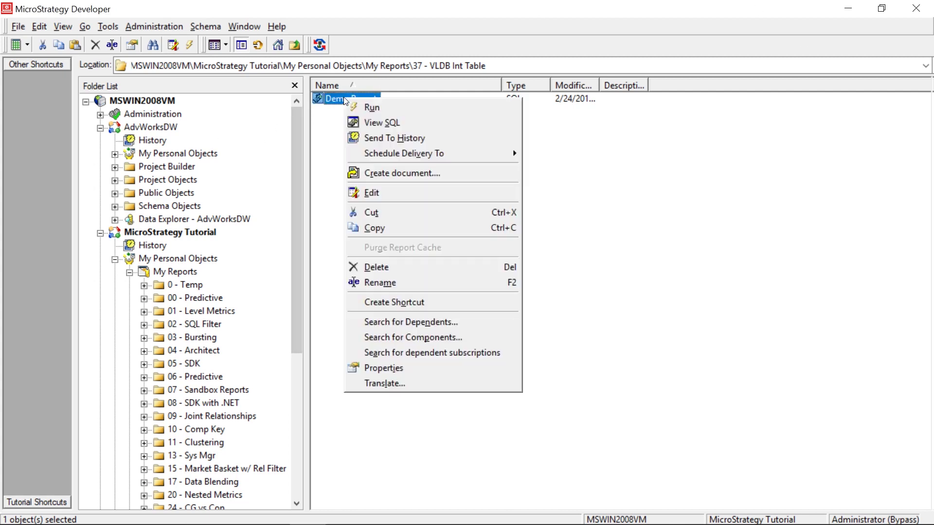
click(392, 125)
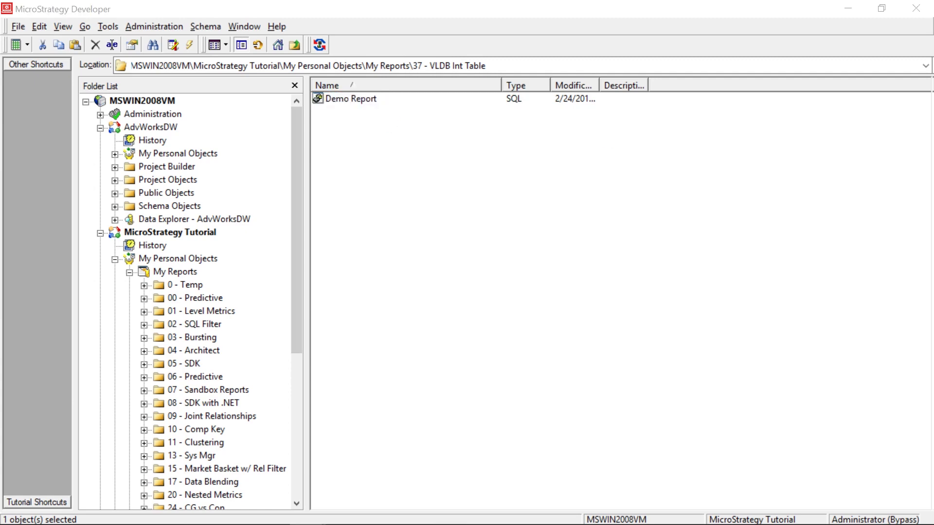
drag(542, 56, 524, 83)
click(680, 271)
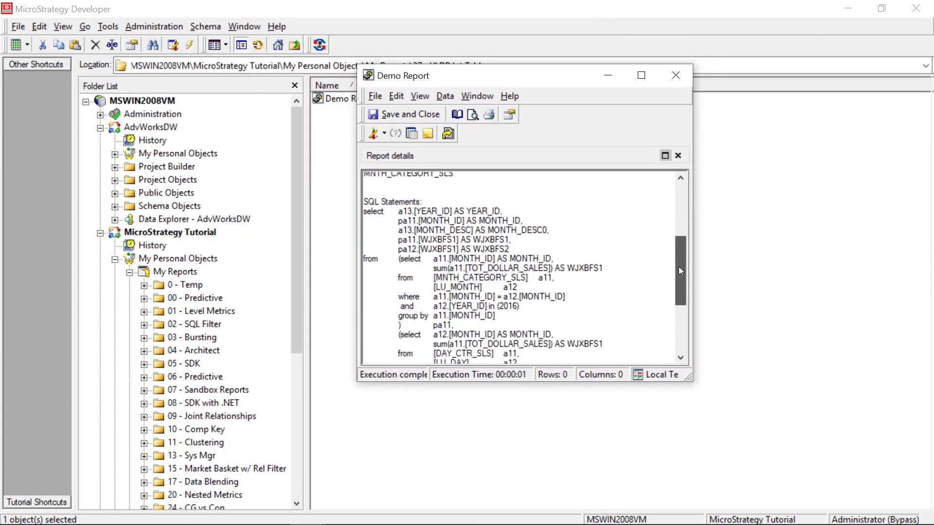
drag(680, 271, 678, 283)
drag(687, 377, 814, 468)
scroll(585, 276, up, 3)
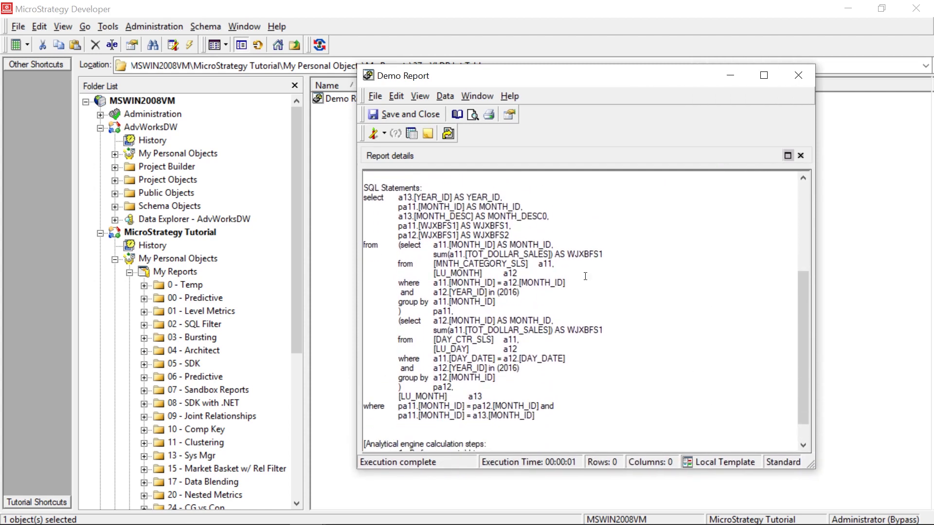
Highlight the two derived-table (select … group by) subqueries, then open the report's design view.
drag(400, 245, 416, 317)
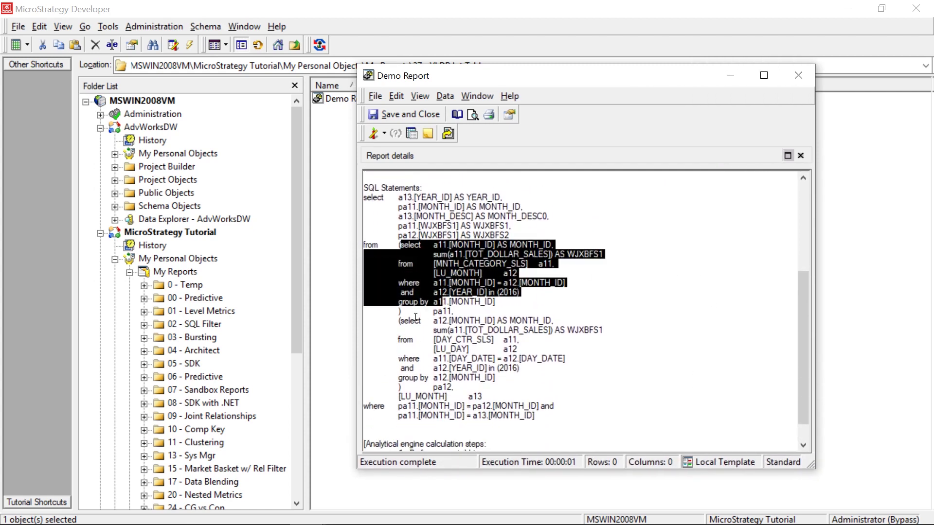
click(399, 321)
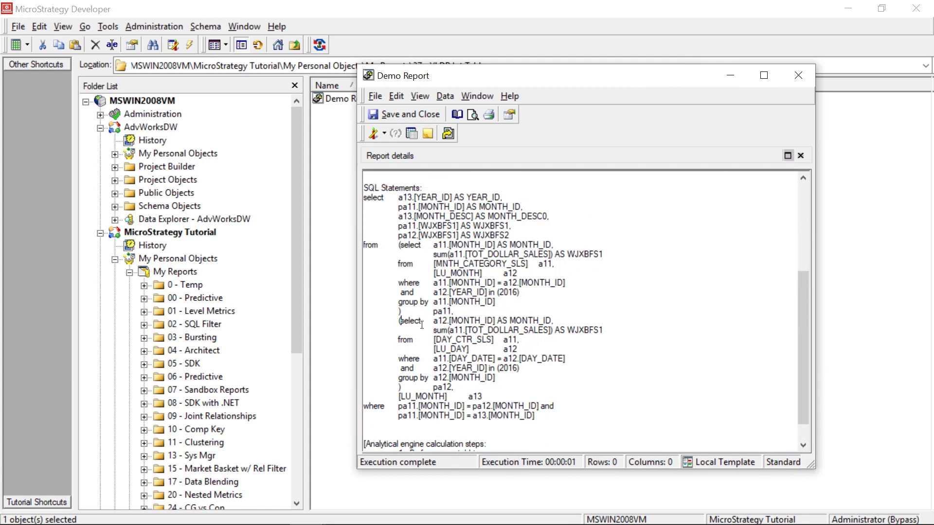
mouse_move(399, 321)
mouse_down()
mouse_move(433, 332)
mouse_move(485, 377)
mouse_move(503, 378)
mouse_up()
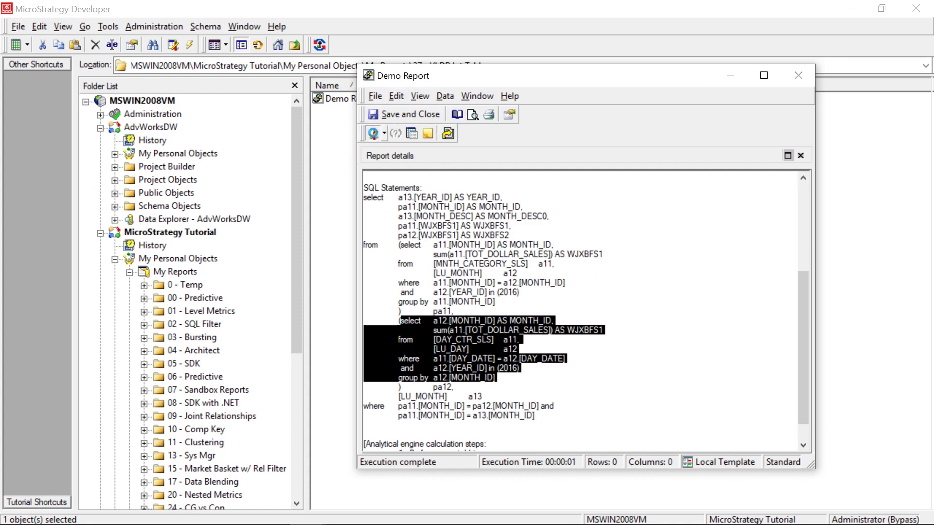
click(373, 133)
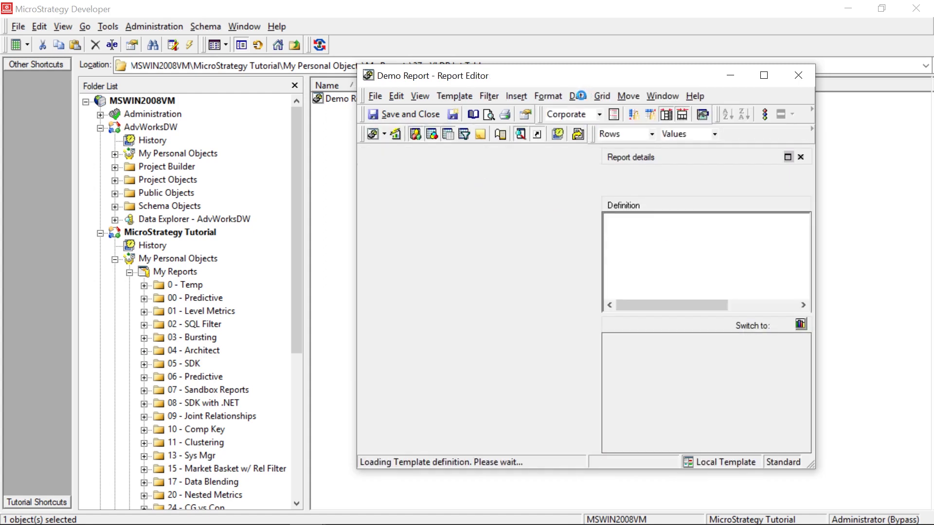
In Demo Report's VLDB Properties, set Tables > Intermediate Table Type to True temporary table and save.
click(581, 95)
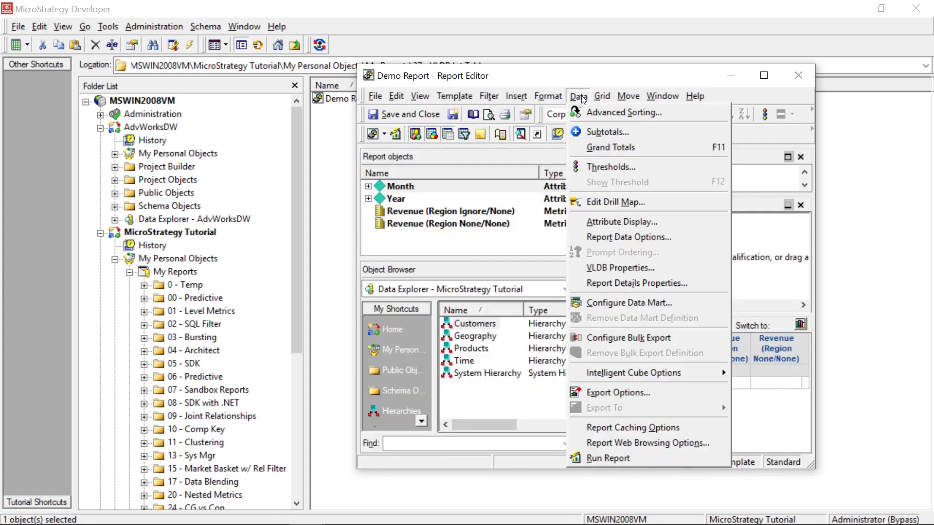
click(636, 267)
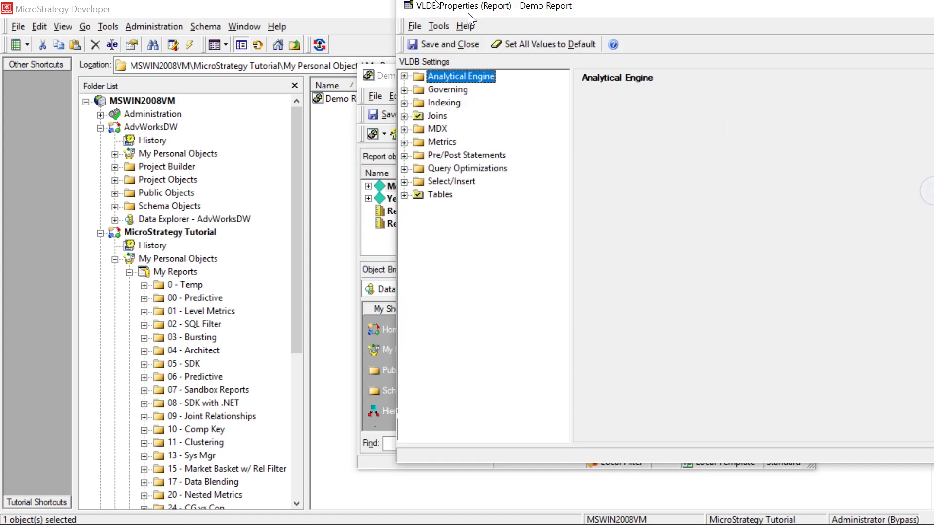
drag(468, 12, 214, 54)
click(146, 230)
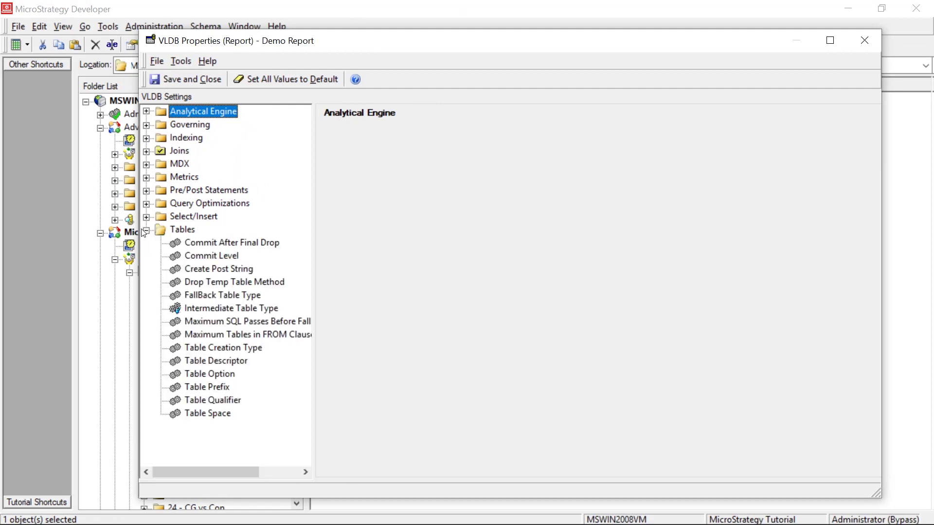
click(228, 308)
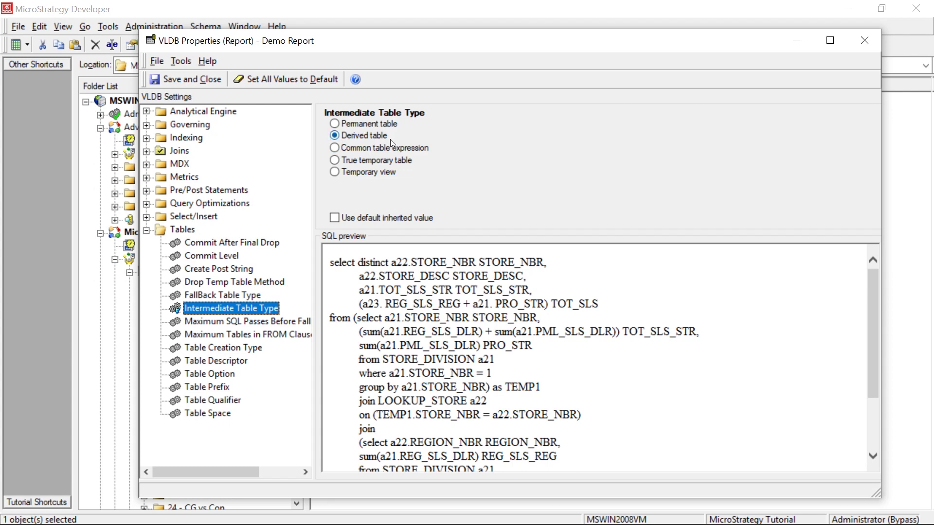
click(334, 161)
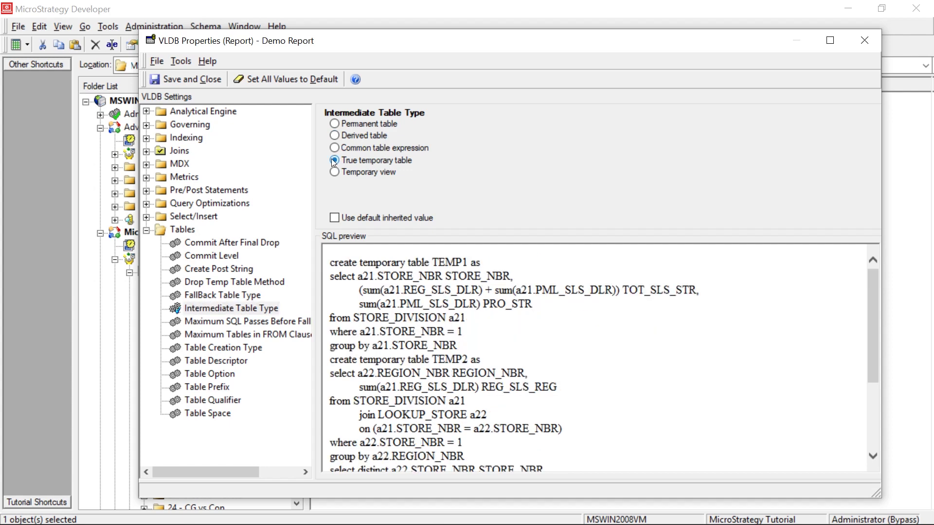
drag(486, 41, 486, 39)
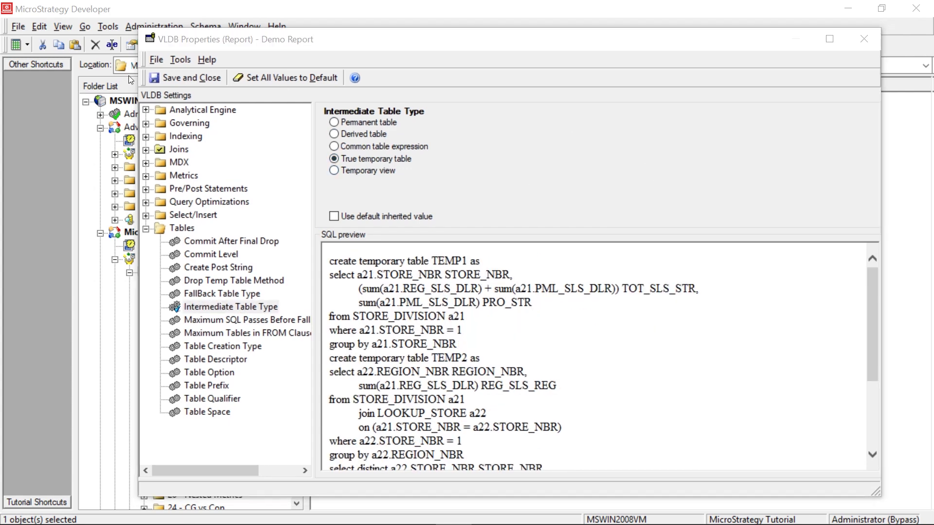
click(192, 82)
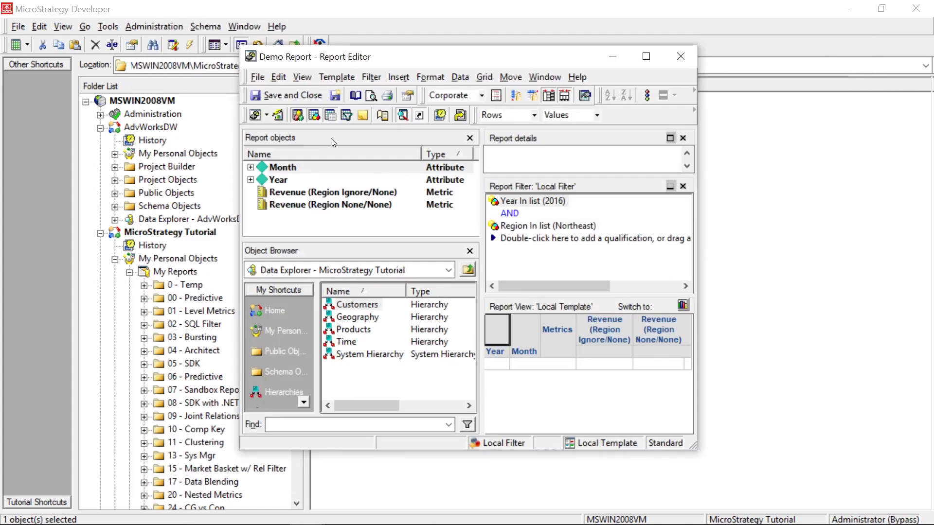
Save and close Demo Report, then view its newly generated SQL.
click(291, 97)
click(549, 331)
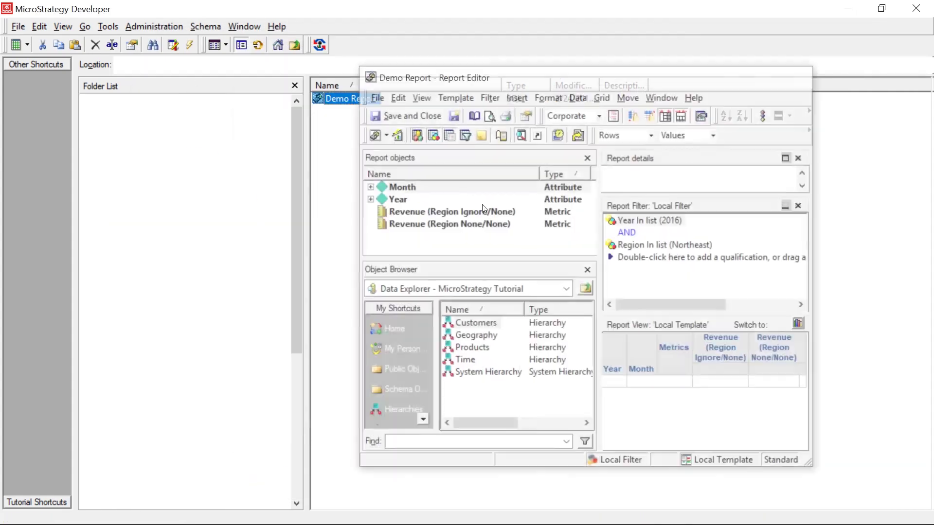
right_click(348, 97)
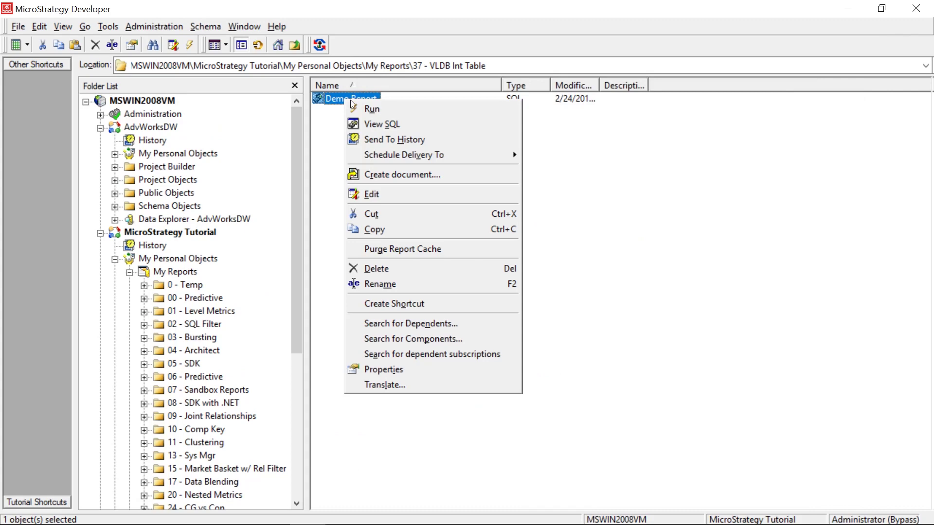
click(386, 123)
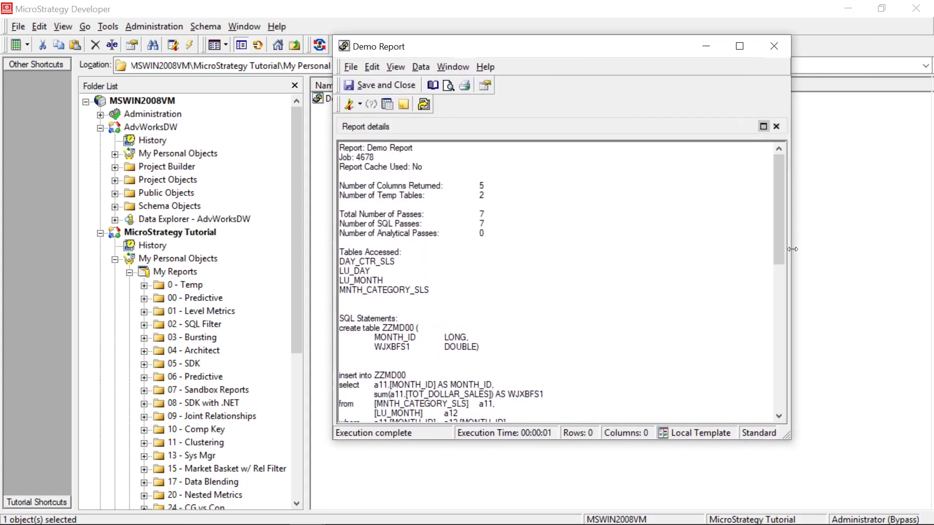
drag(780, 197, 769, 263)
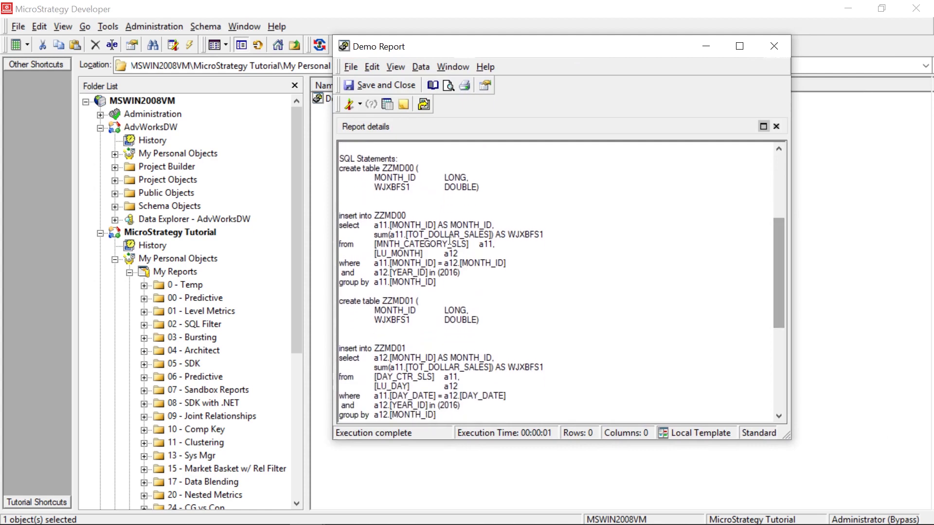
Highlight the ZZMD00 create and insert statements and the final query joining the temporary tables.
drag(410, 216, 329, 216)
mouse_move(342, 160)
mouse_down()
mouse_move(341, 187)
mouse_move(379, 217)
mouse_move(339, 216)
mouse_up()
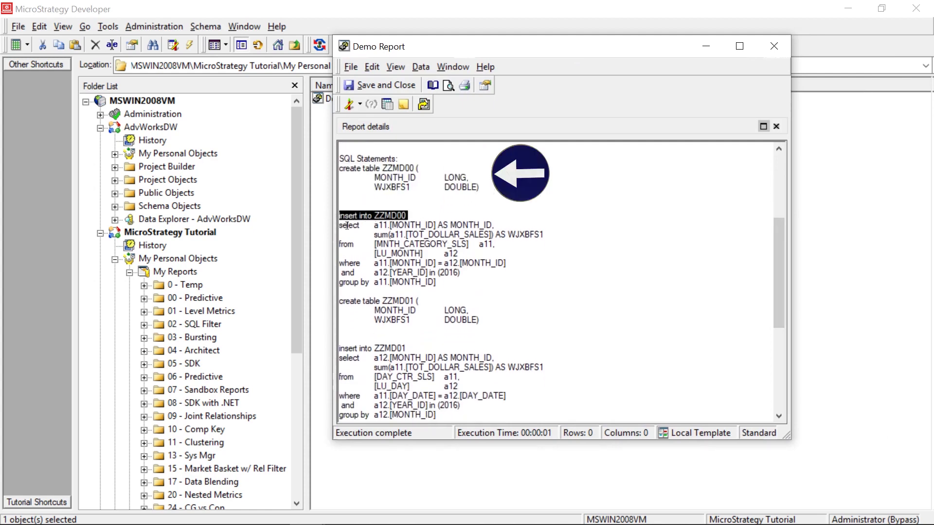
mouse_move(437, 282)
mouse_down()
mouse_move(340, 263)
mouse_move(336, 238)
mouse_move(321, 229)
mouse_up()
scroll(602, 285, down, 7)
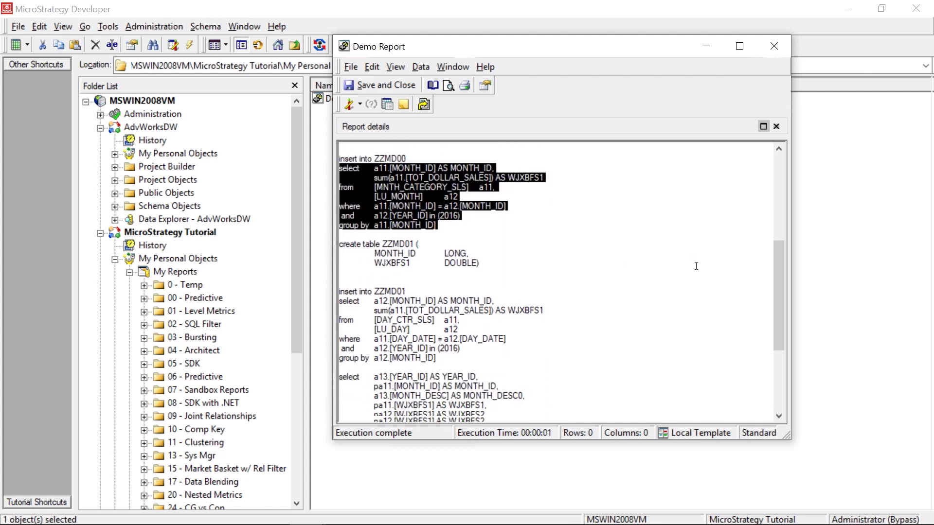
drag(529, 320, 330, 229)
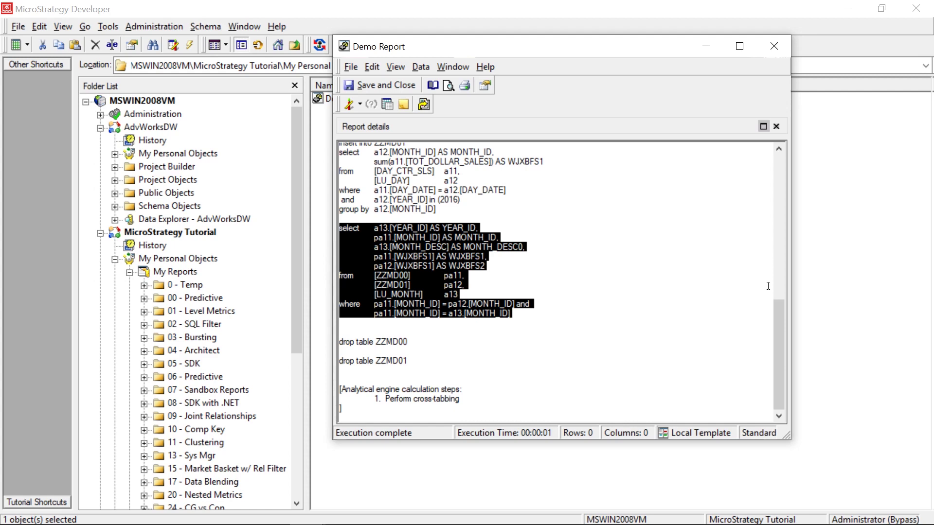
click(534, 315)
drag(534, 316, 320, 227)
Close the SQL and open the MicroStrategy Tutorial project configuration's database instance settings.
click(772, 46)
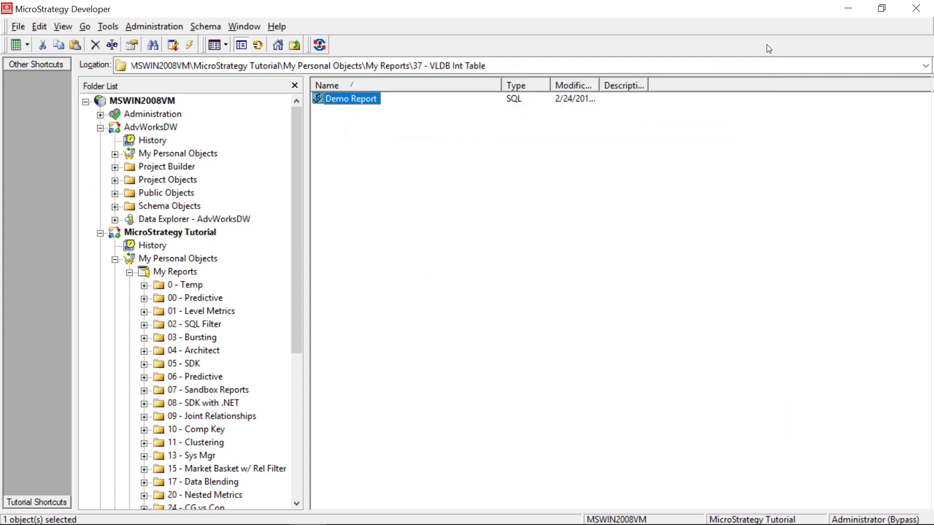
click(161, 232)
right_click(161, 232)
click(240, 401)
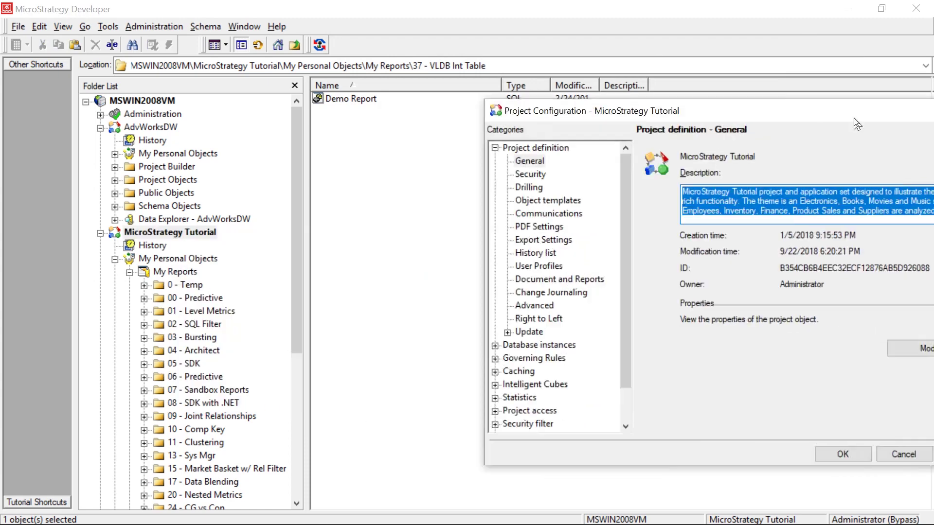
drag(842, 73, 590, 74)
click(236, 301)
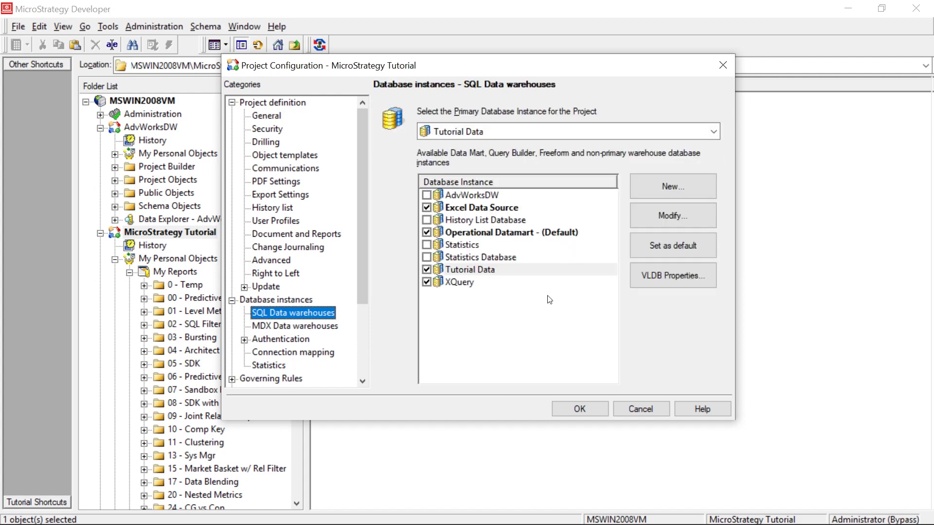
Check Tutorial Data's VLDB Intermediate Table Type (Permanent table), then close without changes.
click(667, 276)
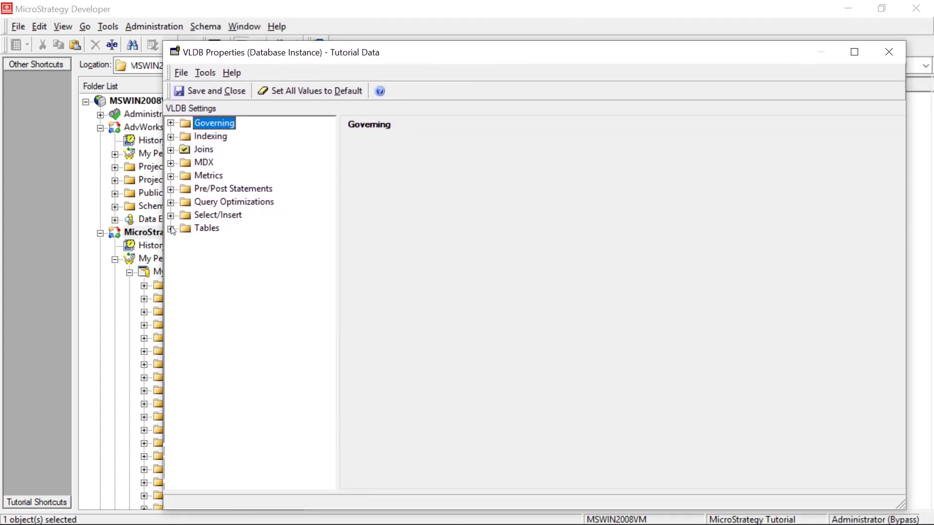
click(171, 228)
click(250, 320)
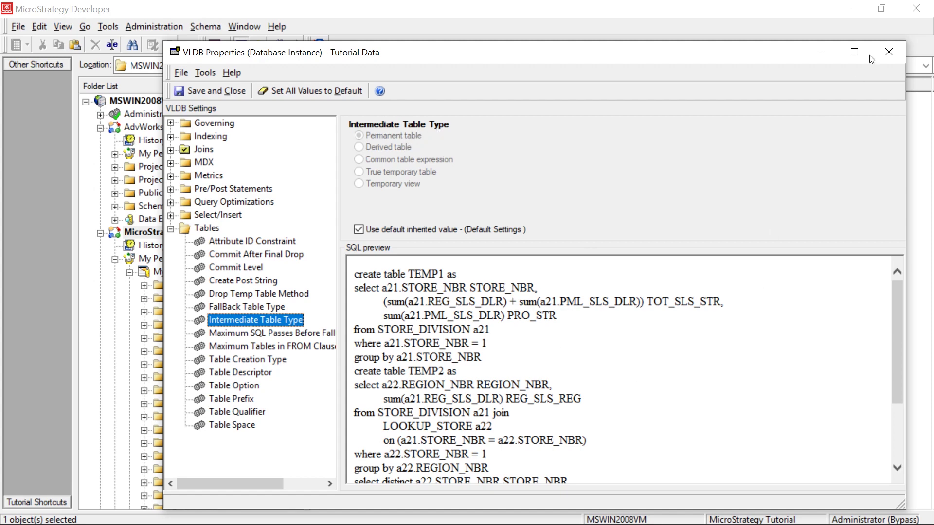
click(889, 52)
click(638, 411)
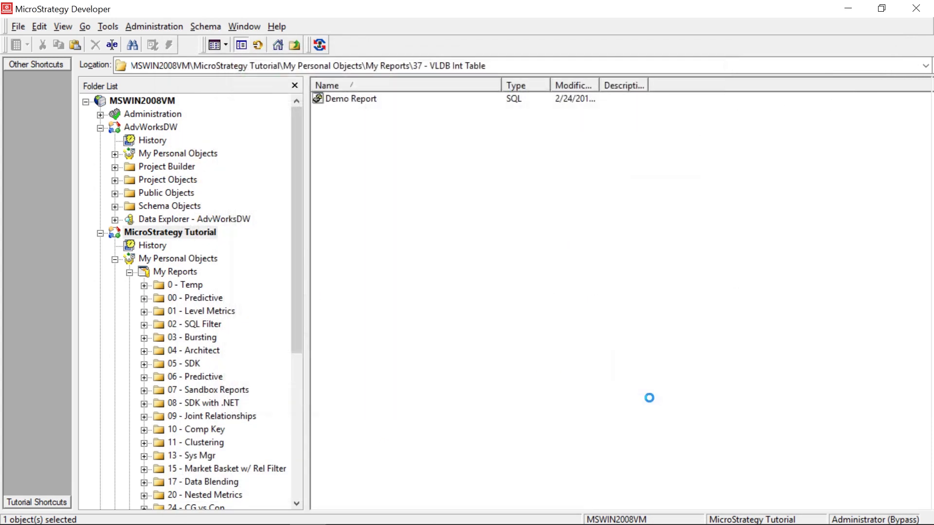
Show the AdvWorksDW instance's VLDB Tables > Intermediate Table Type, defaulting to True temporary table.
right_click(156, 127)
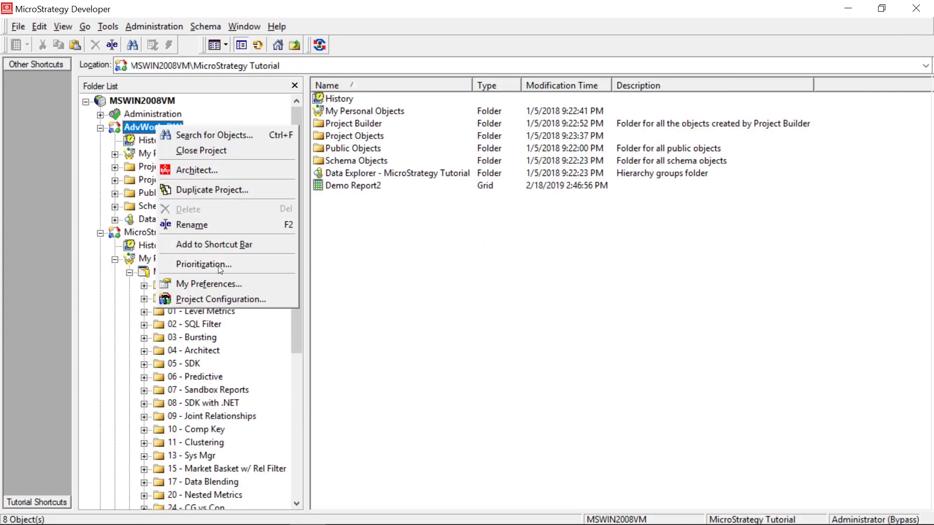
click(217, 301)
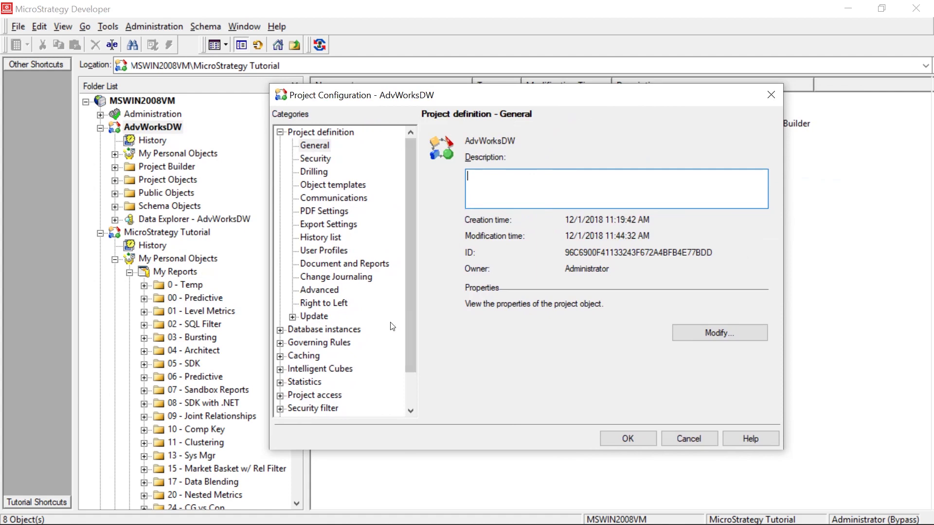
click(281, 330)
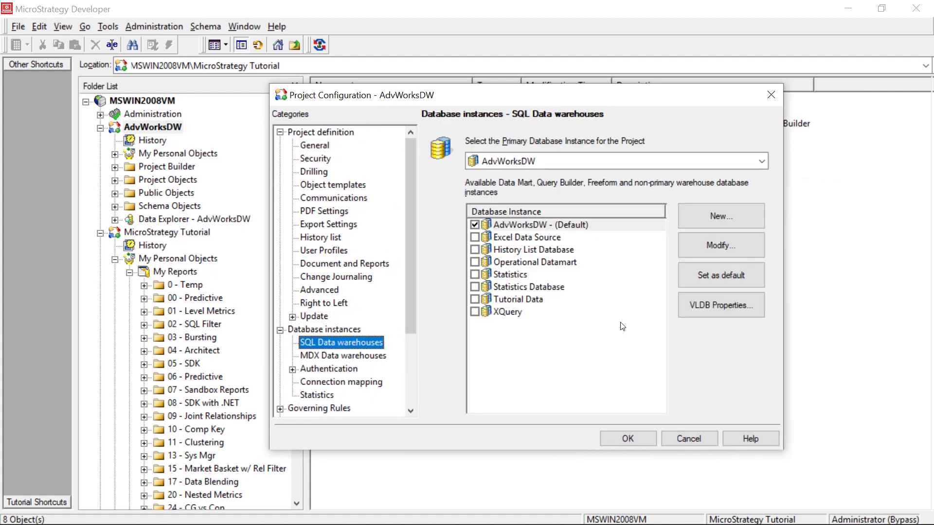
click(724, 311)
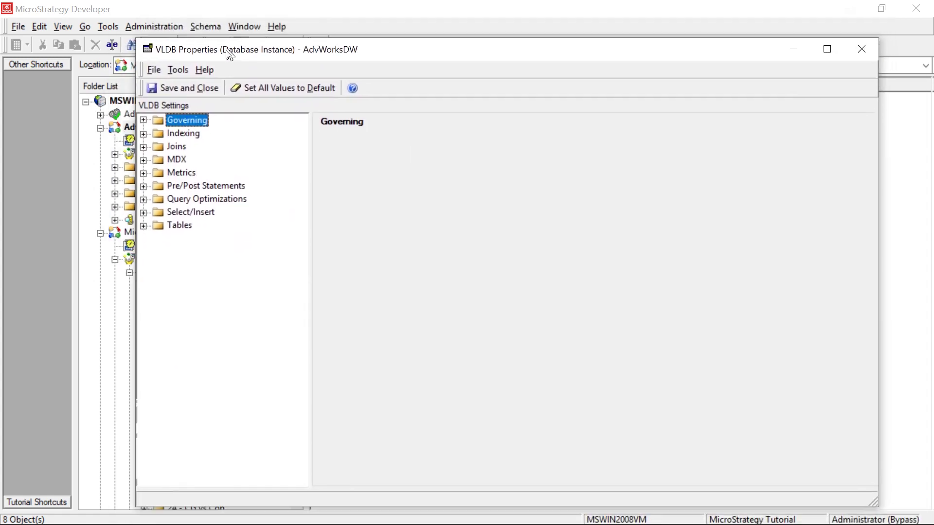
click(140, 232)
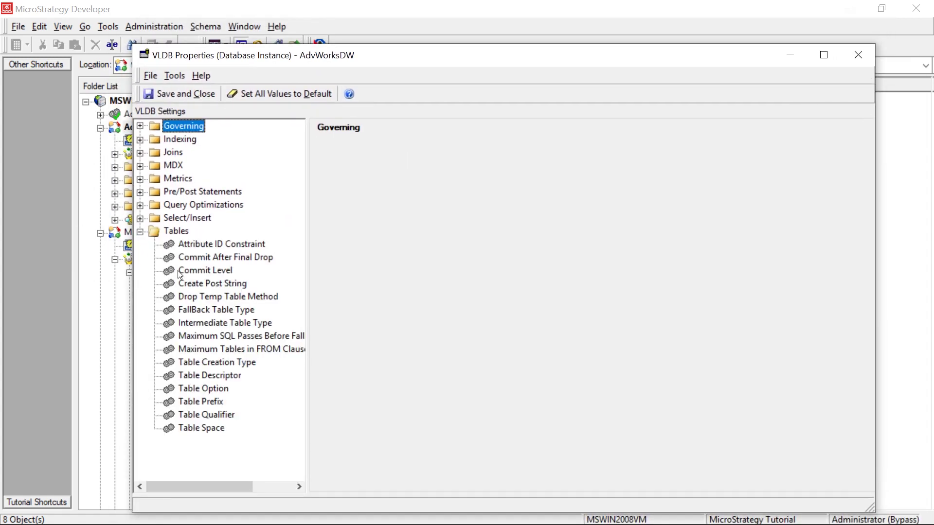
click(225, 322)
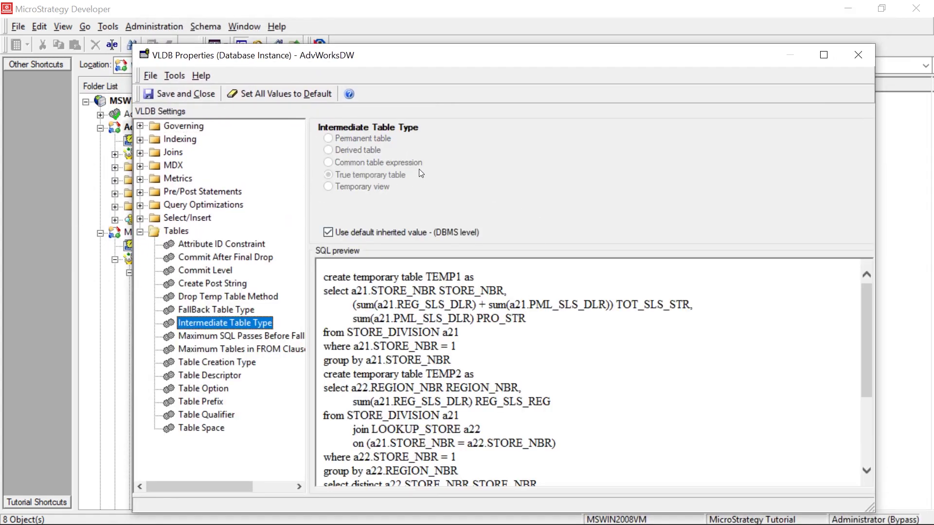